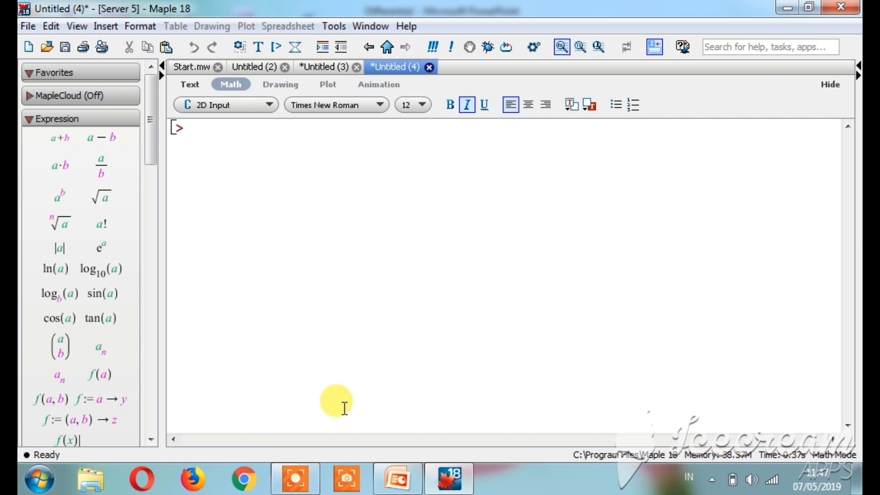
Enter the assignment f(x) := (3*x^3 + x^2 + x - 6); at the empty worksheet prompt.
type("f(")
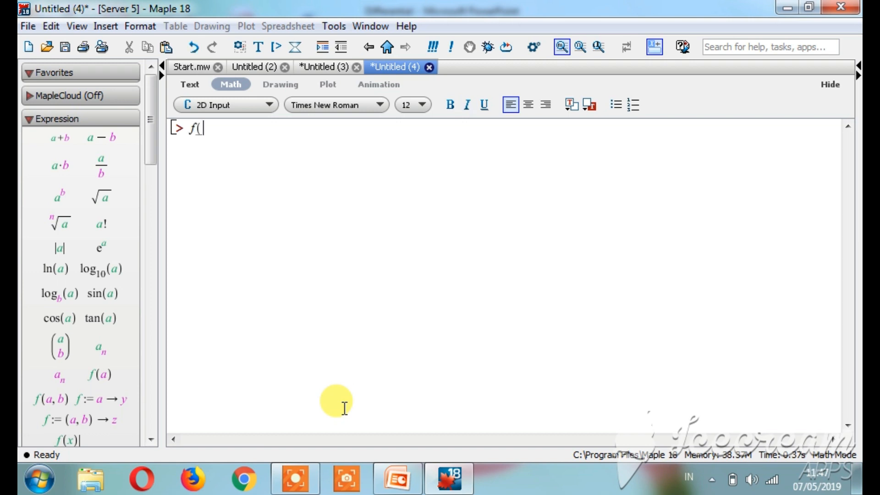
type("x)")
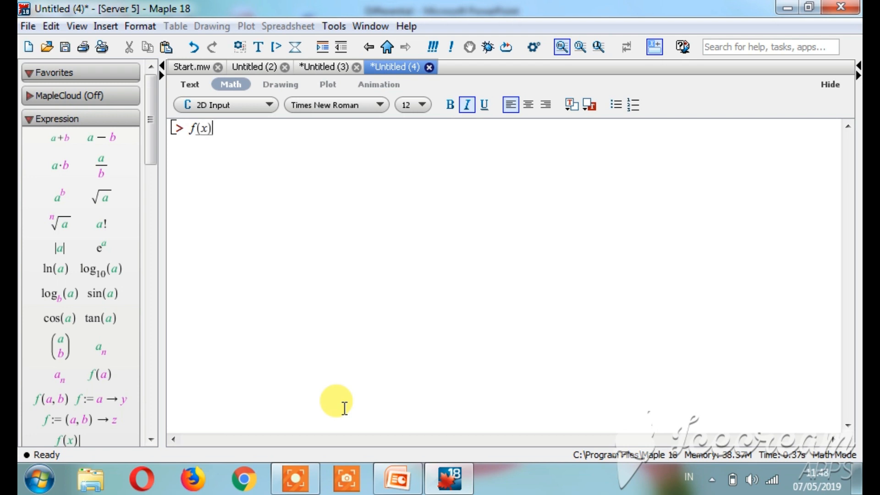
type(":=(")
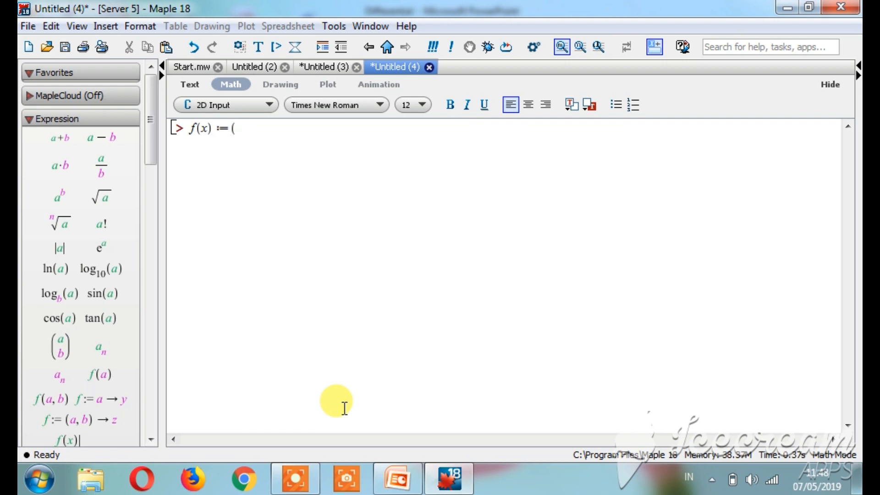
type("3")
type("*x")
type("^3")
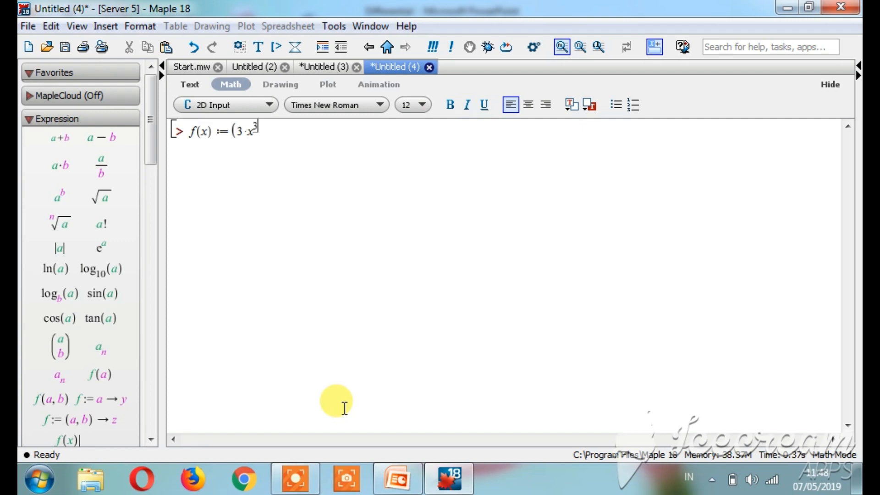
key("Right")
type("+ x^2")
key("Right")
type("+x-6)")
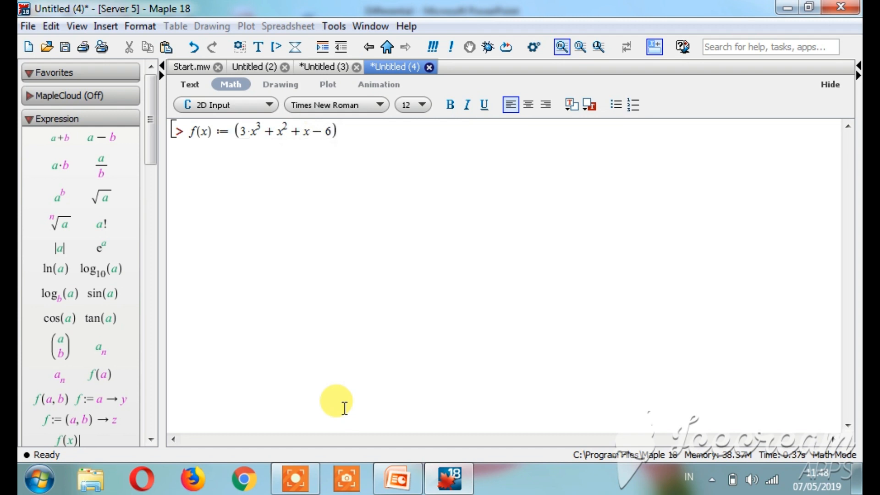
type(";")
Execute the f(x) assignment and have it interpreted as a function definition.
key("alt+Tab")
key("Return")
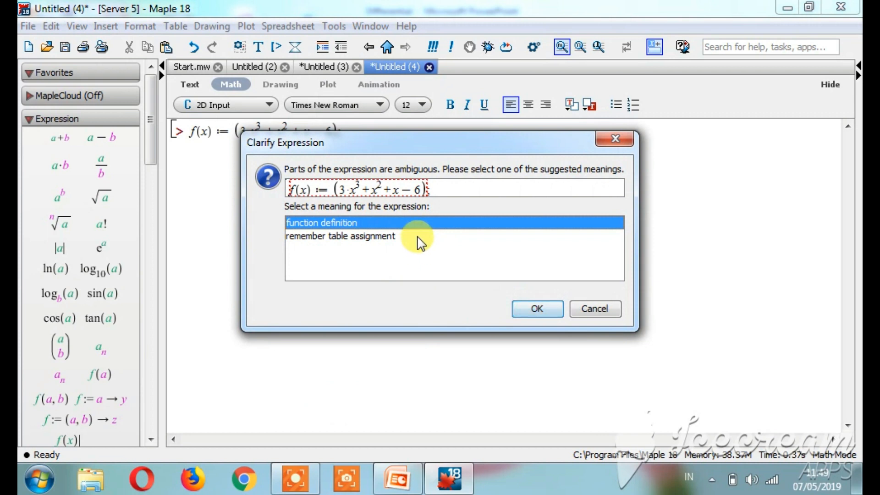
left_click(409, 224)
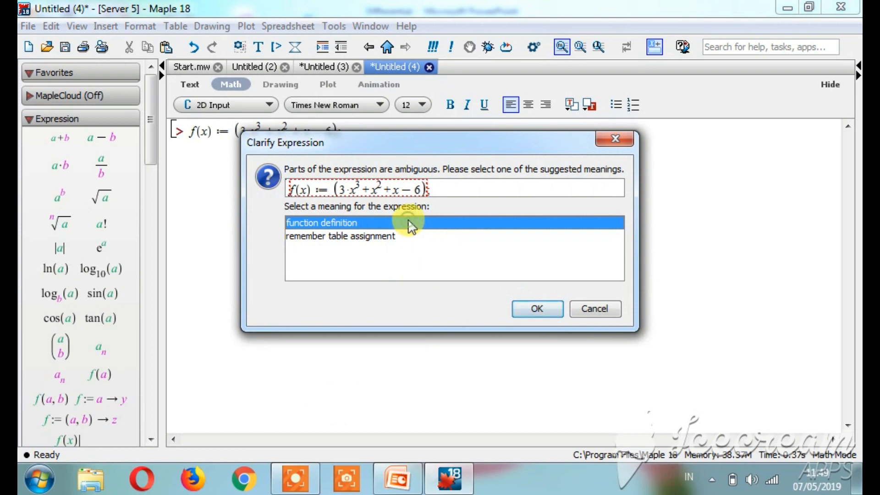
left_click(538, 310)
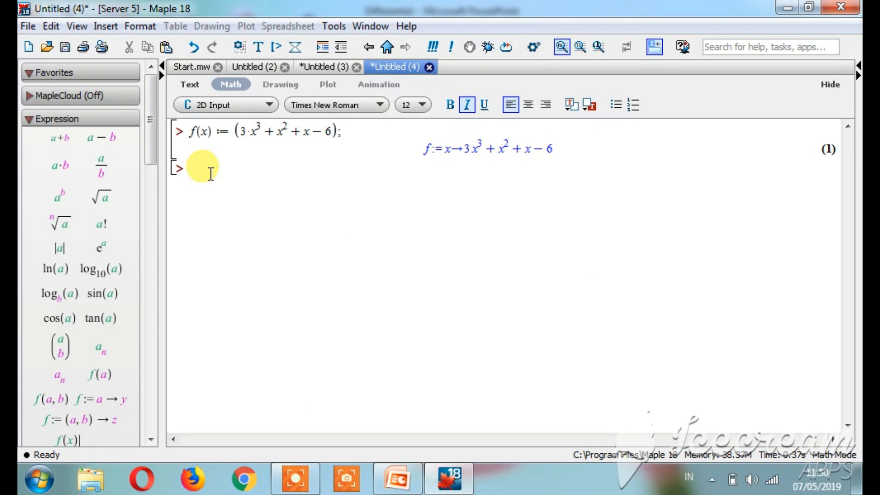
Enter and execute Diff(f(x), x); to write the derivative of f in unevaluated form.
type("Diff(f(x),")
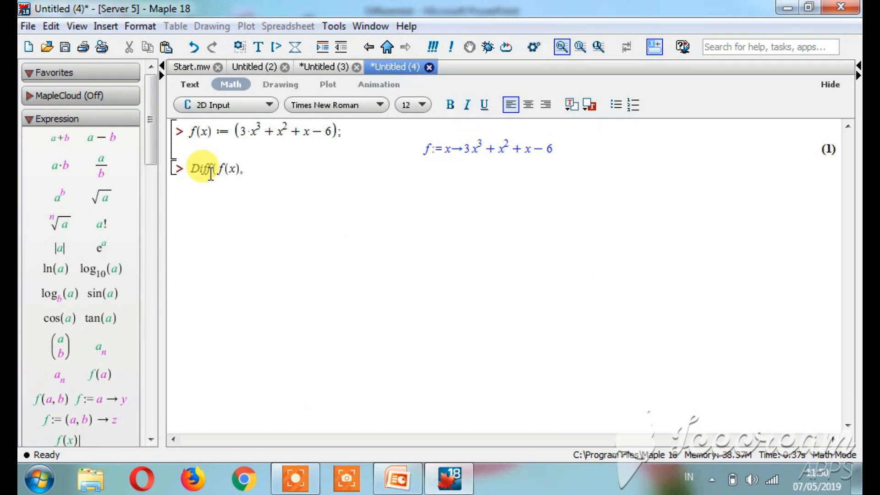
type(" x);")
key("Return")
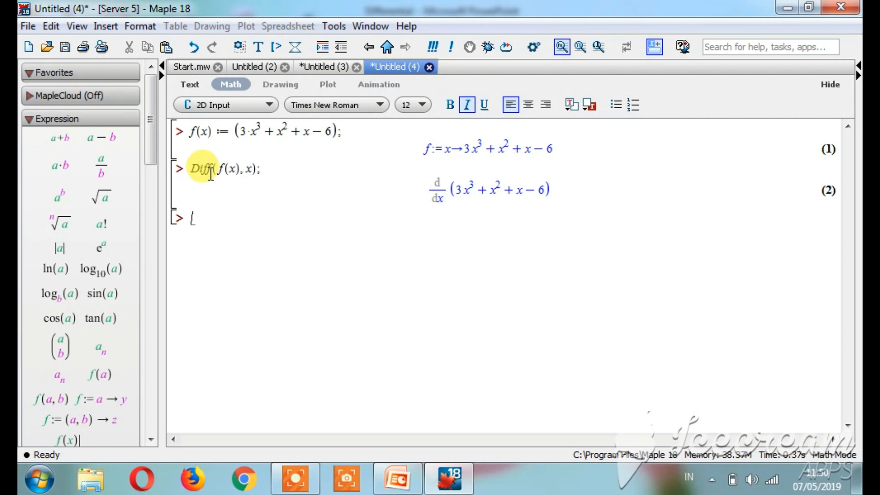
Compute the derivative of f by executing diff(f(x), x); on the new prompt.
type("diff(")
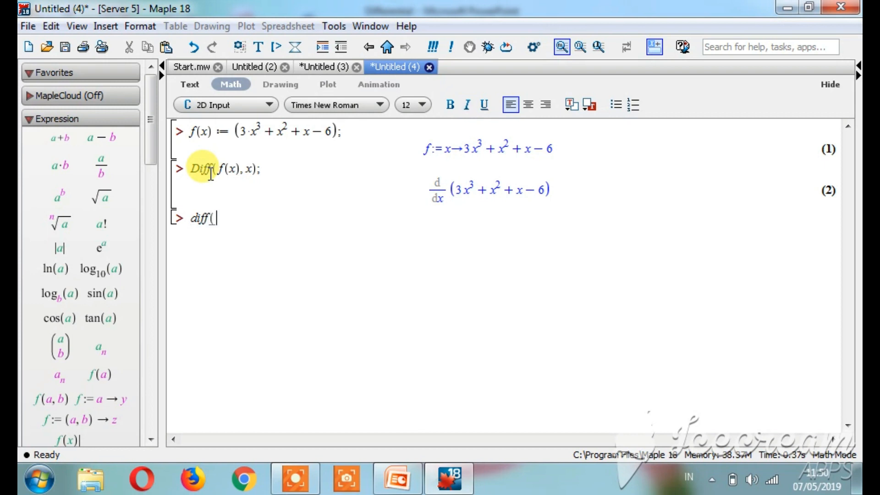
type("f")
type("(x), ")
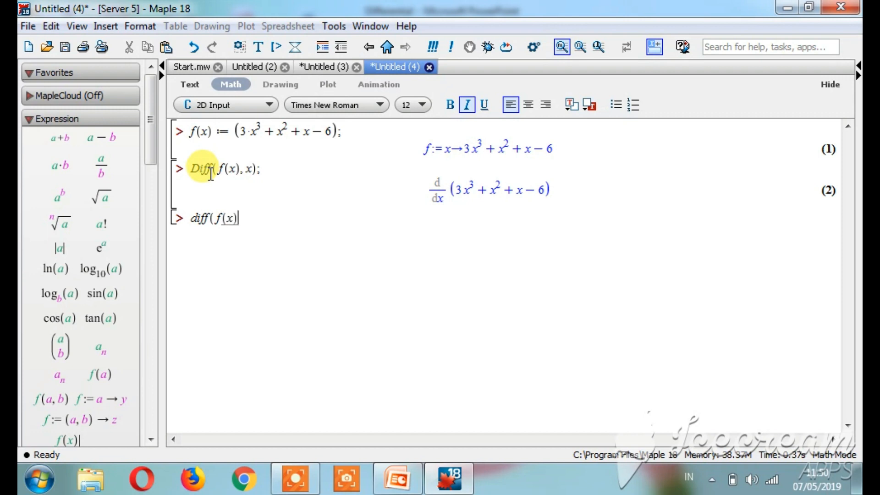
type("x);")
key("Return")
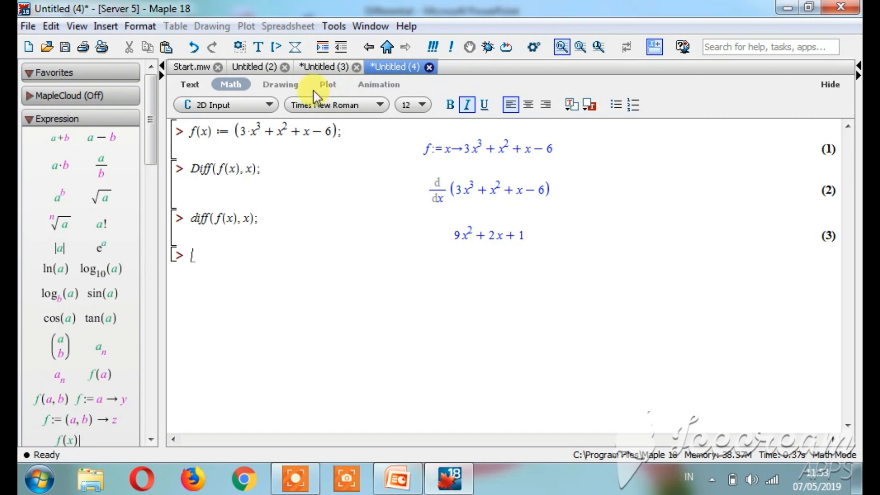
Open the Differentiation Methods tutor for single-variable calculus.
left_click(333, 28)
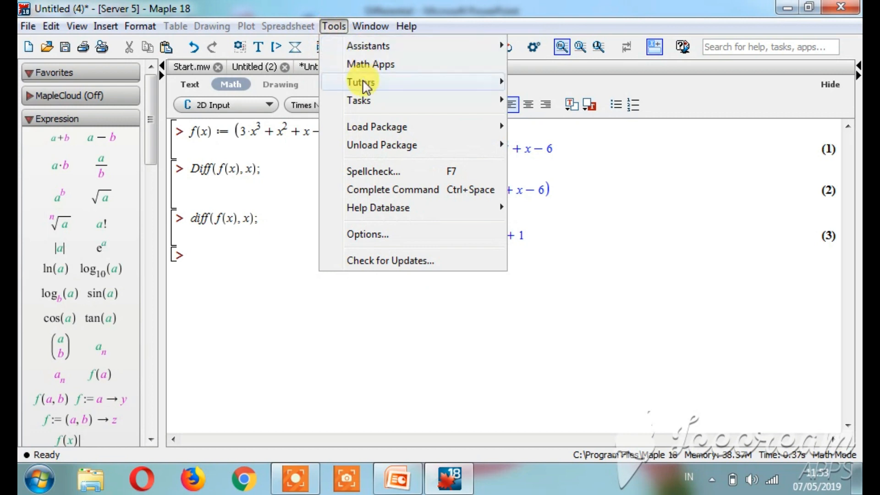
mouse_move(365, 86)
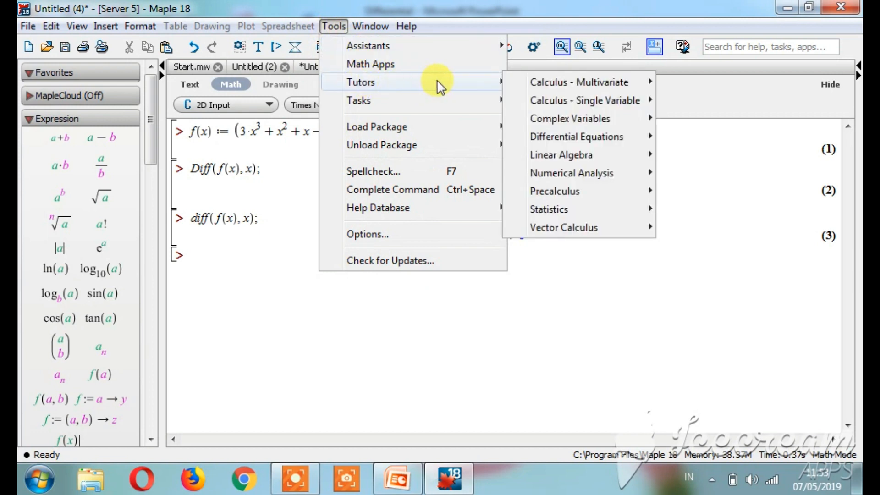
mouse_move(515, 85)
mouse_move(530, 100)
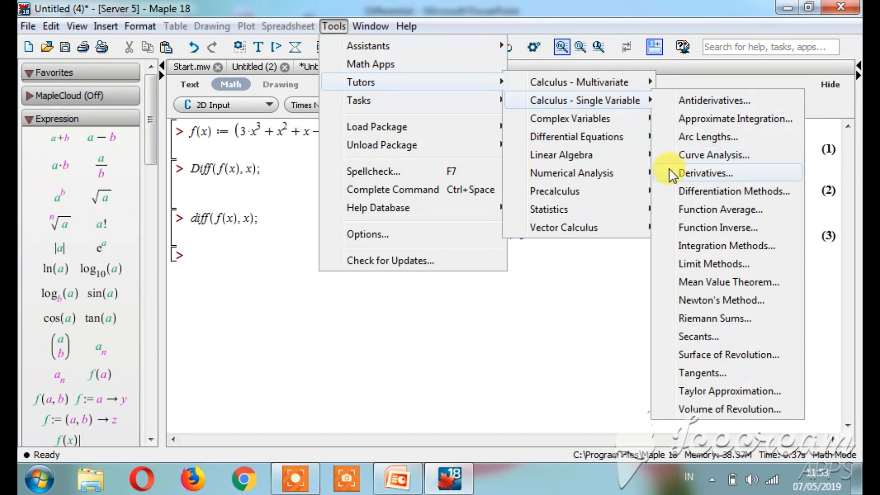
left_click(682, 190)
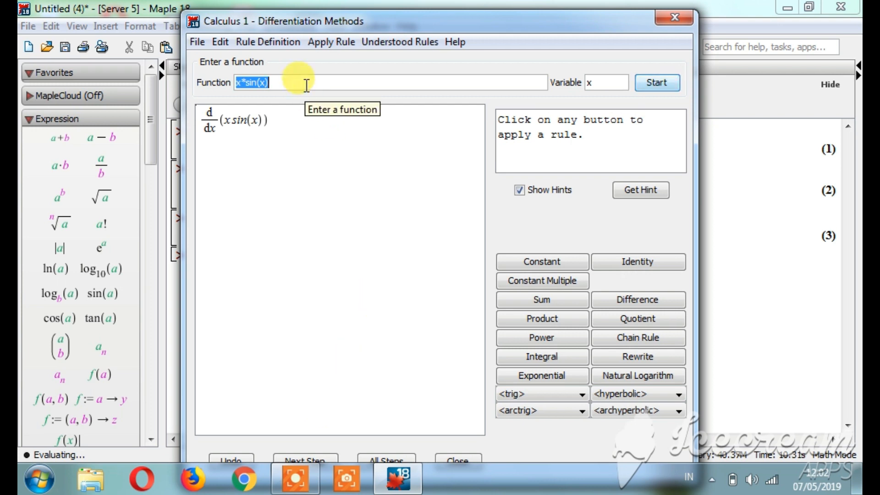
Replace the tutor's sample function with 3*x^3+x^2+x-6 and start the differentiation problem.
key("BackSpace")
type("3")
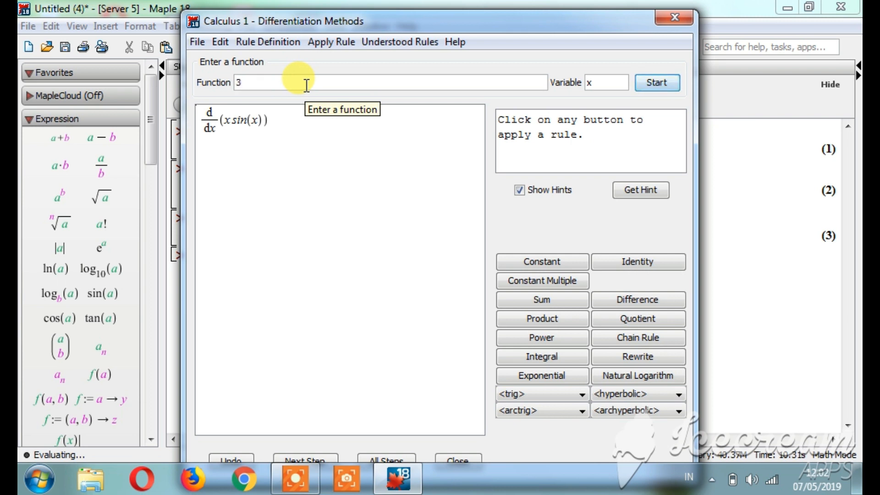
type("*x^3+x^2+x-6")
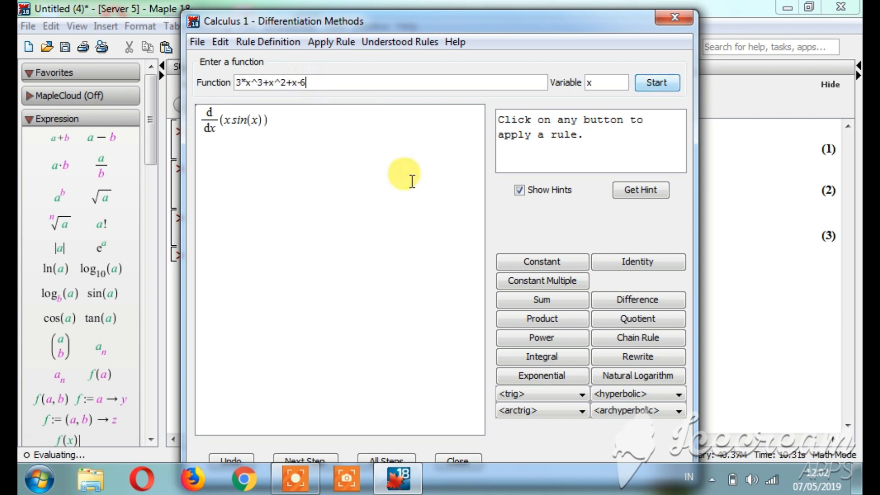
left_click(657, 85)
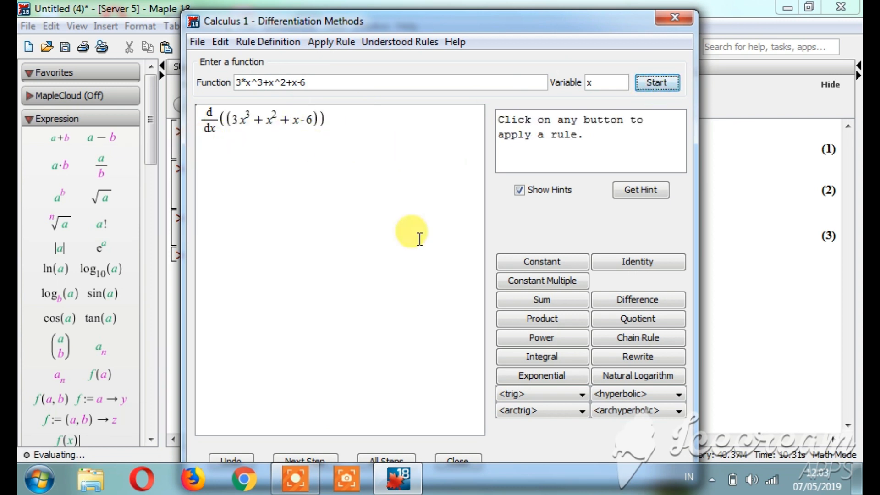
Generate all differentiation steps in the tutor and close it to place the worked solution in the worksheet.
left_click_drag(494, 23, 494, 14)
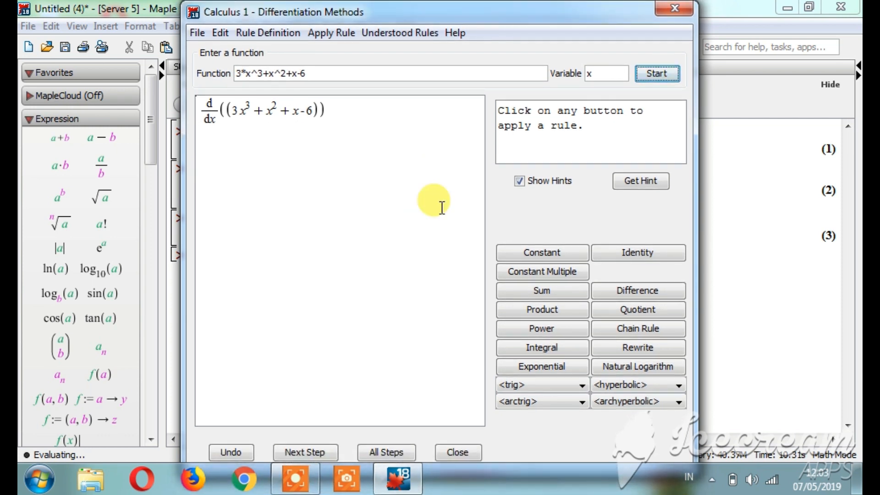
left_click(376, 448)
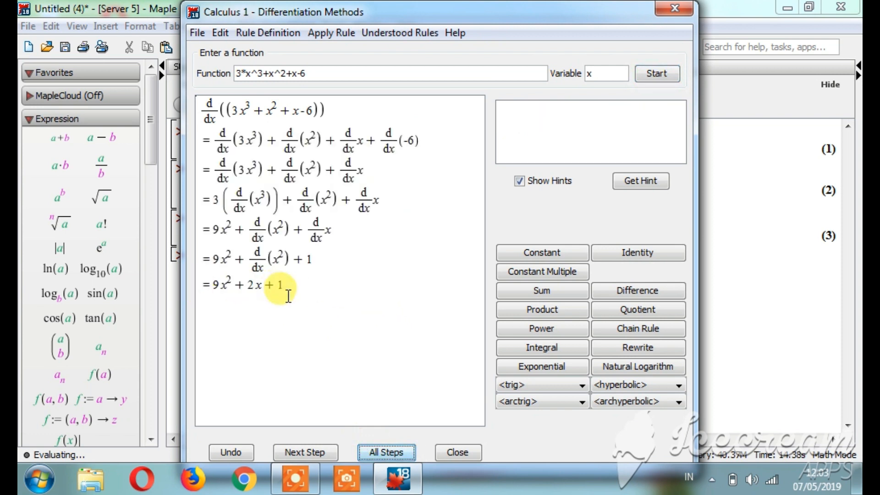
left_click(459, 452)
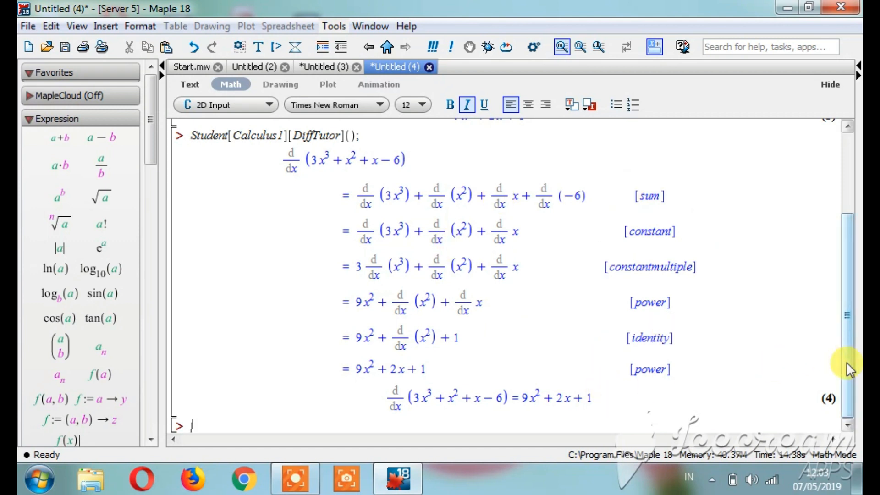
left_click_drag(846, 363, 857, 271)
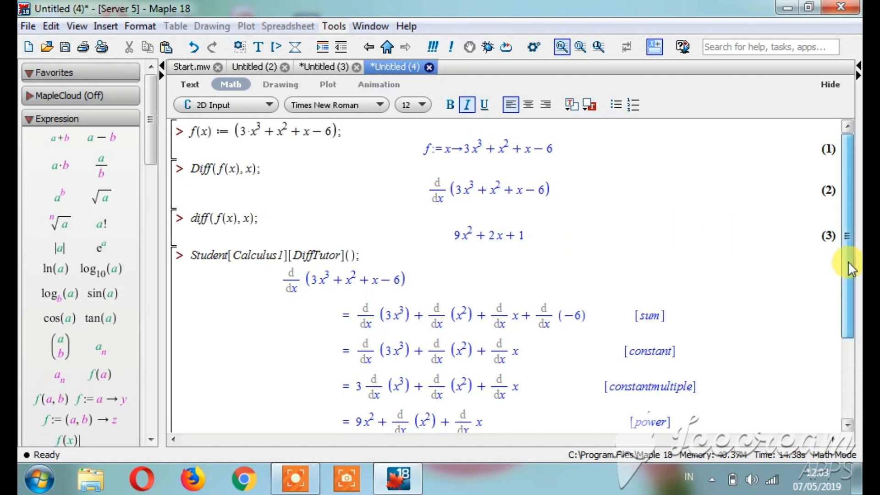
left_click_drag(849, 262, 841, 349)
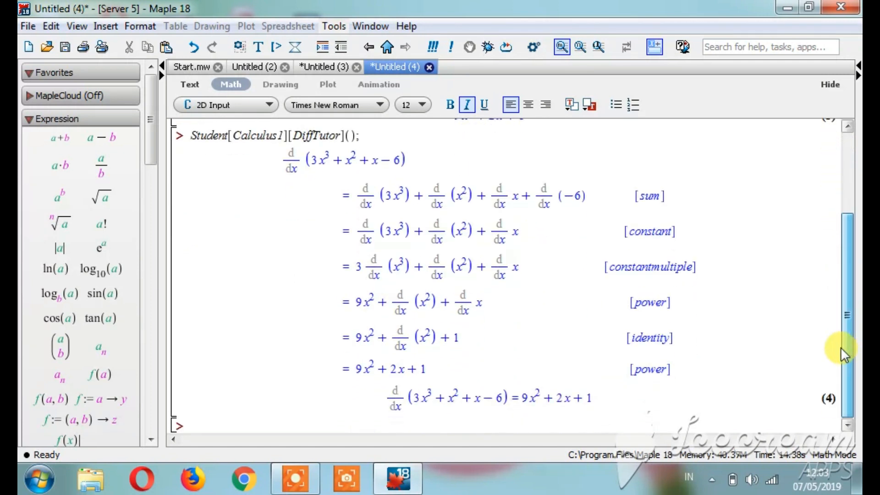